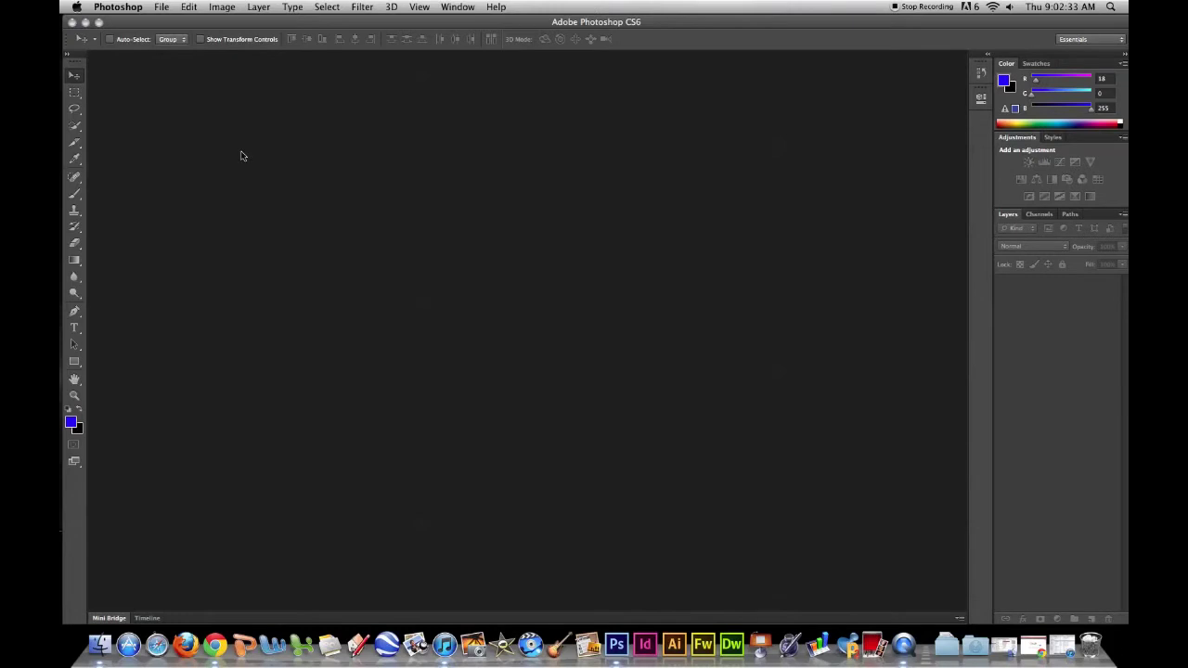
# Step: Open the first Photo Booth photo, the young man in camouflage uniform
pyautogui.press('super+o')
pyautogui.scroll(-3, 467, 213)
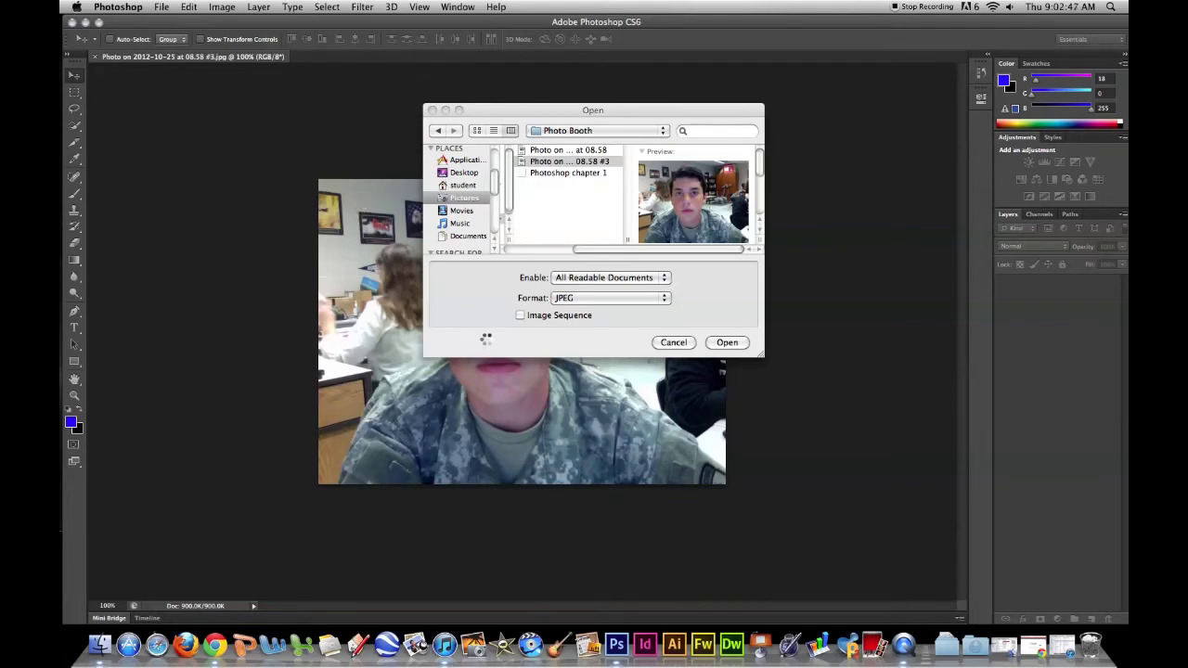
# Step: Dismiss the extra Open dialog, duplicate Background as Background copy, and start opening another photo
pyautogui.click(674, 343)
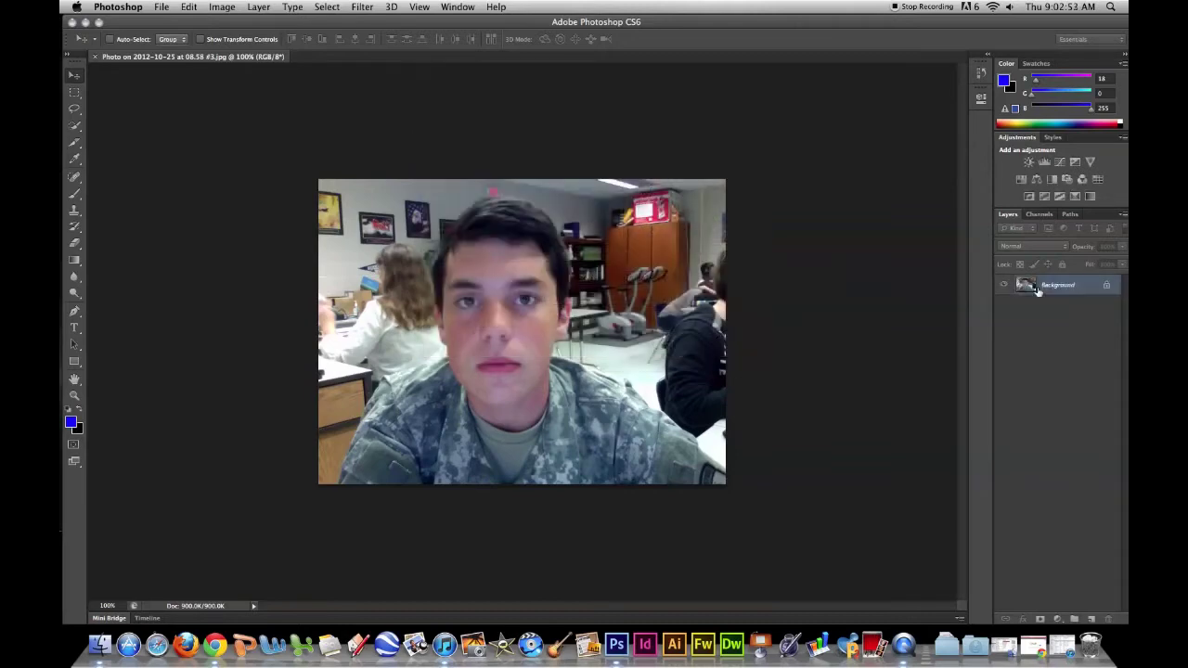
pyautogui.press('super+j')
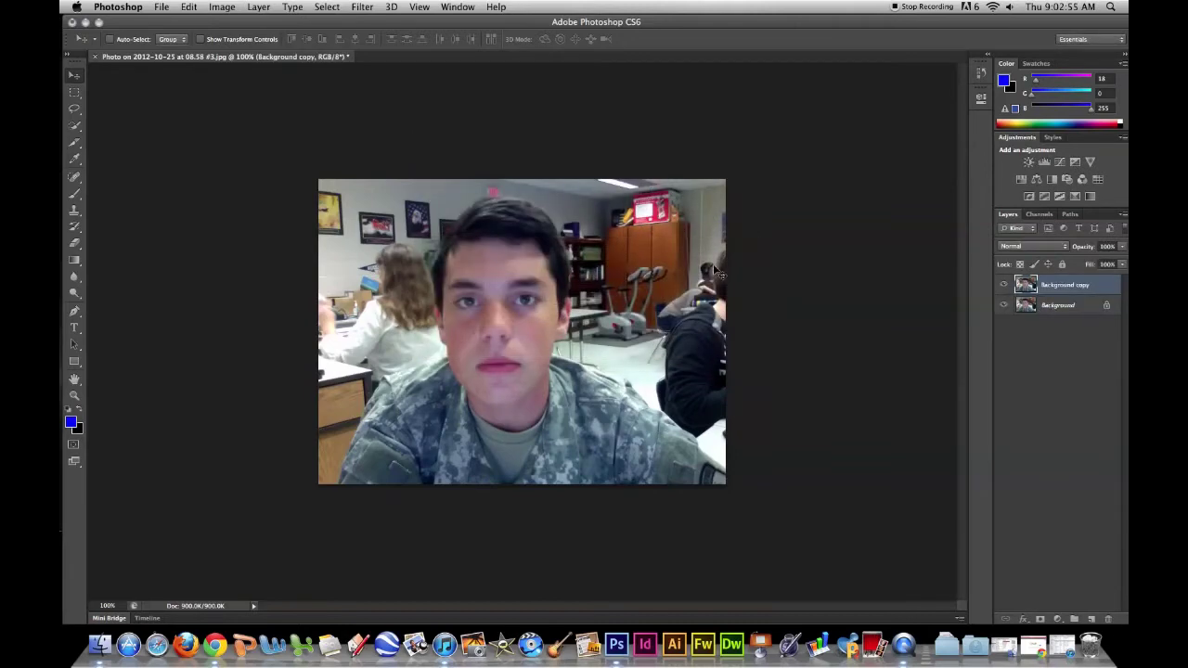
pyautogui.click(161, 6)
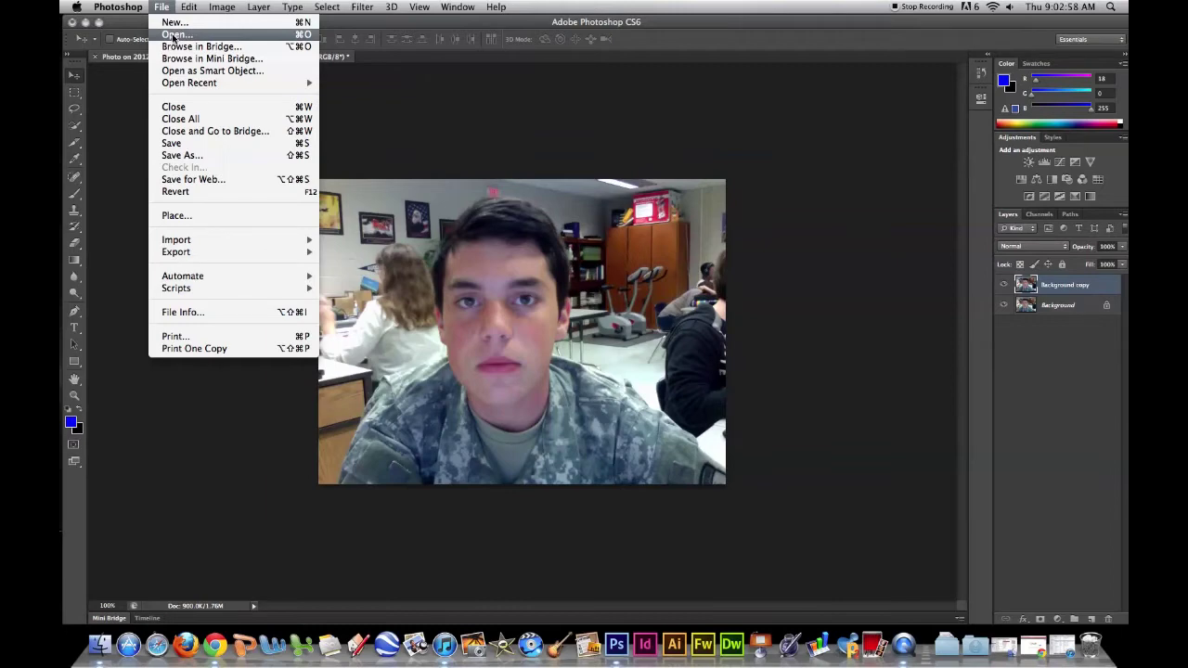
pyautogui.click(173, 35)
# Step: Open 'Photo on 2012-10-25 at 08.58.jpg' and lasso the face from the eyebrows to the chin
pyautogui.doubleClick(646, 151)
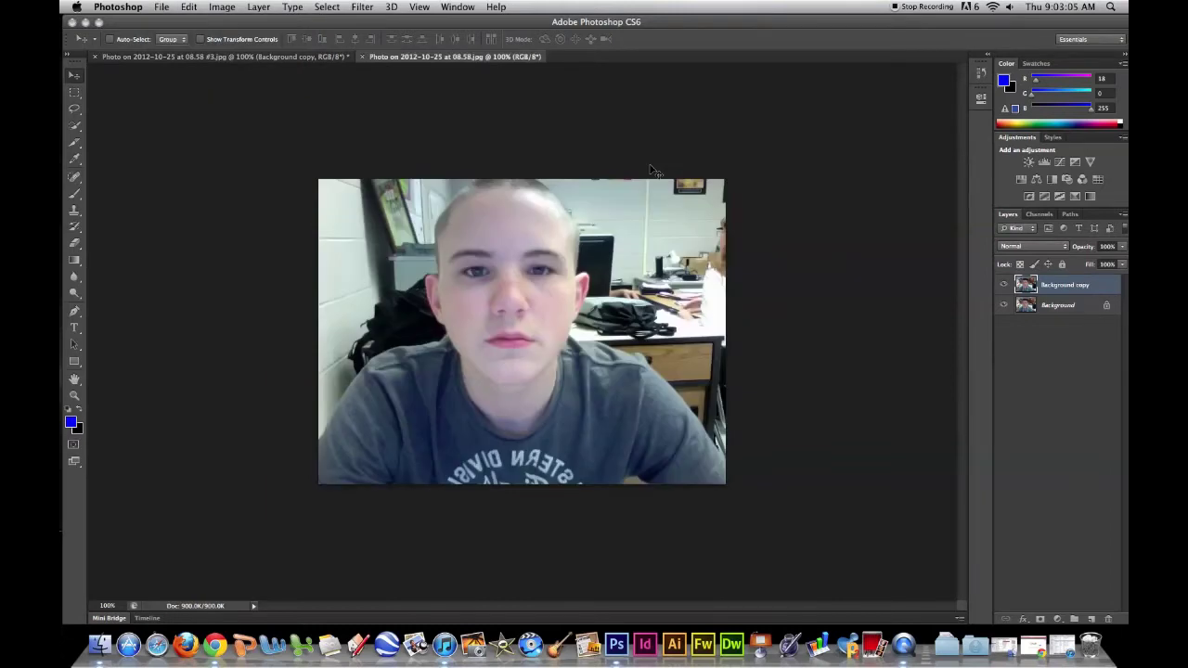
pyautogui.moveTo(74, 125)
pyautogui.mouseDown()
pyautogui.moveTo(129, 126)
pyautogui.moveTo(76, 108)
pyautogui.moveTo(120, 112)
pyautogui.mouseUp()
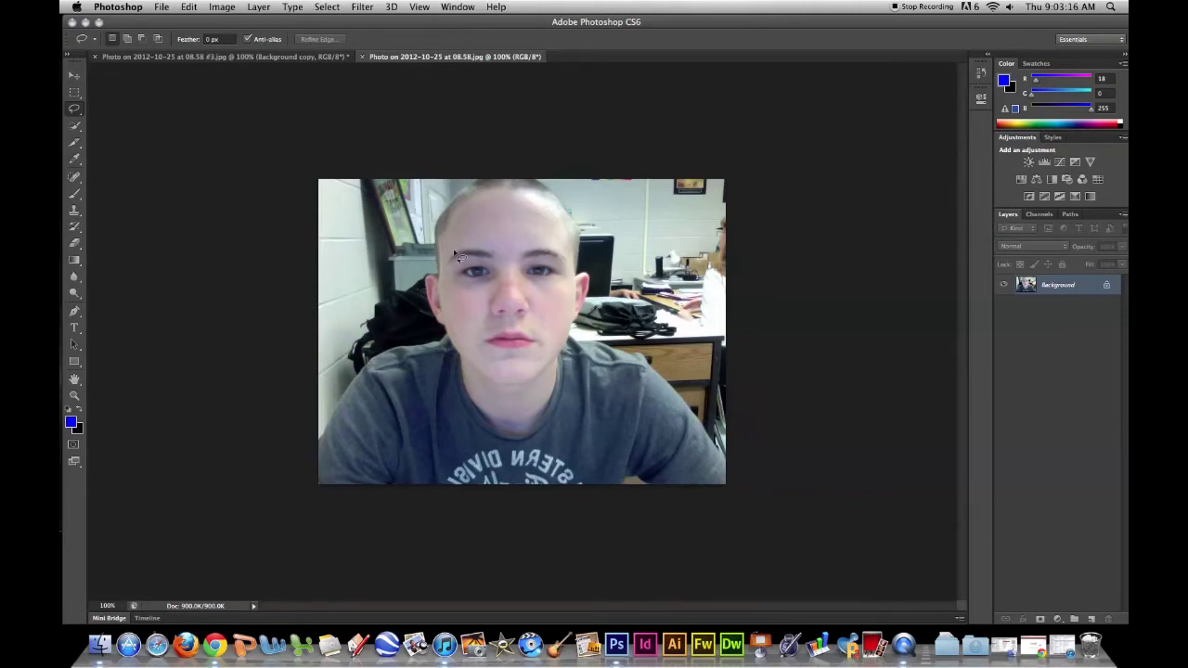
pyautogui.moveTo(455, 253); pyautogui.dragTo(460, 295)
pyautogui.moveTo(460, 295)
pyautogui.mouseDown()
pyautogui.moveTo(550, 323)
pyautogui.moveTo(569, 270)
pyautogui.moveTo(527, 248)
pyautogui.mouseUp()
pyautogui.moveTo(527, 248); pyautogui.dragTo(531, 248)
# Step: Drag the selected face onto the first photo as Layer 1 and roughly scale it over the eyes
pyautogui.press('v')
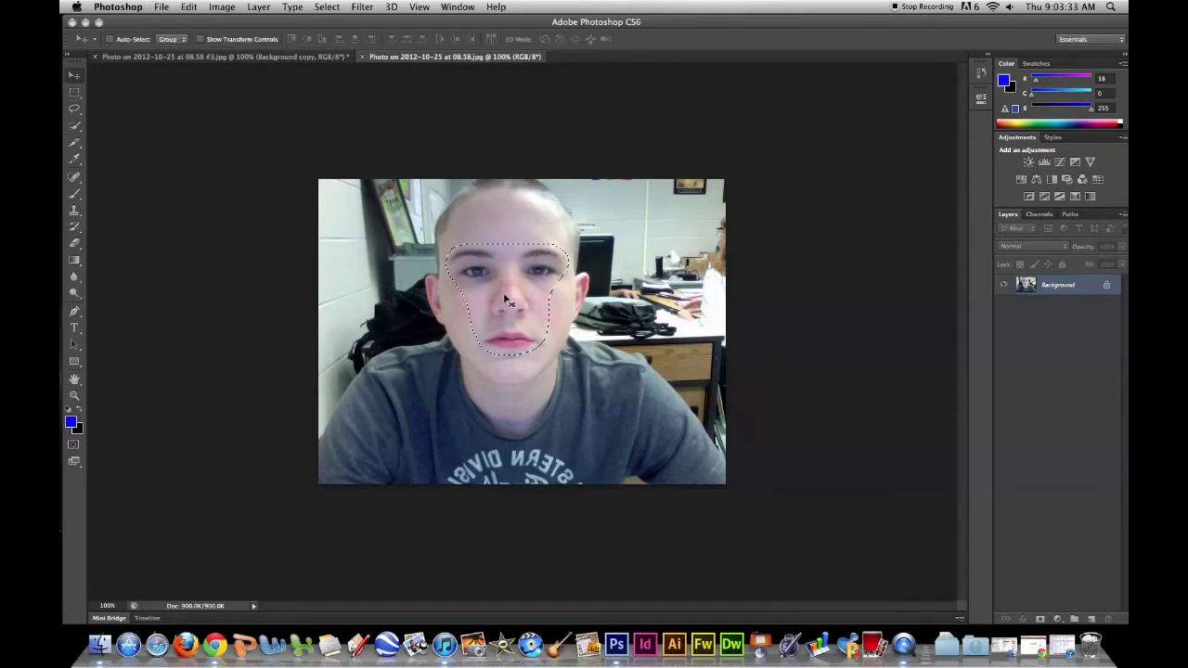
pyautogui.moveTo(507, 299); pyautogui.dragTo(494, 327)
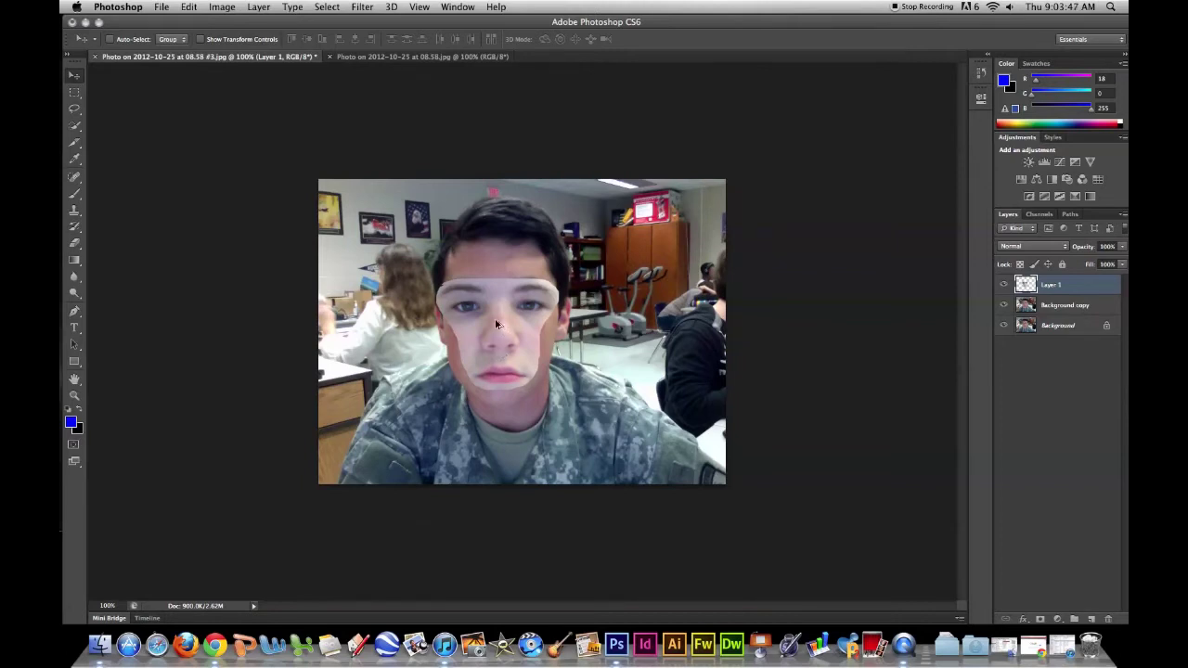
pyautogui.press('super+t')
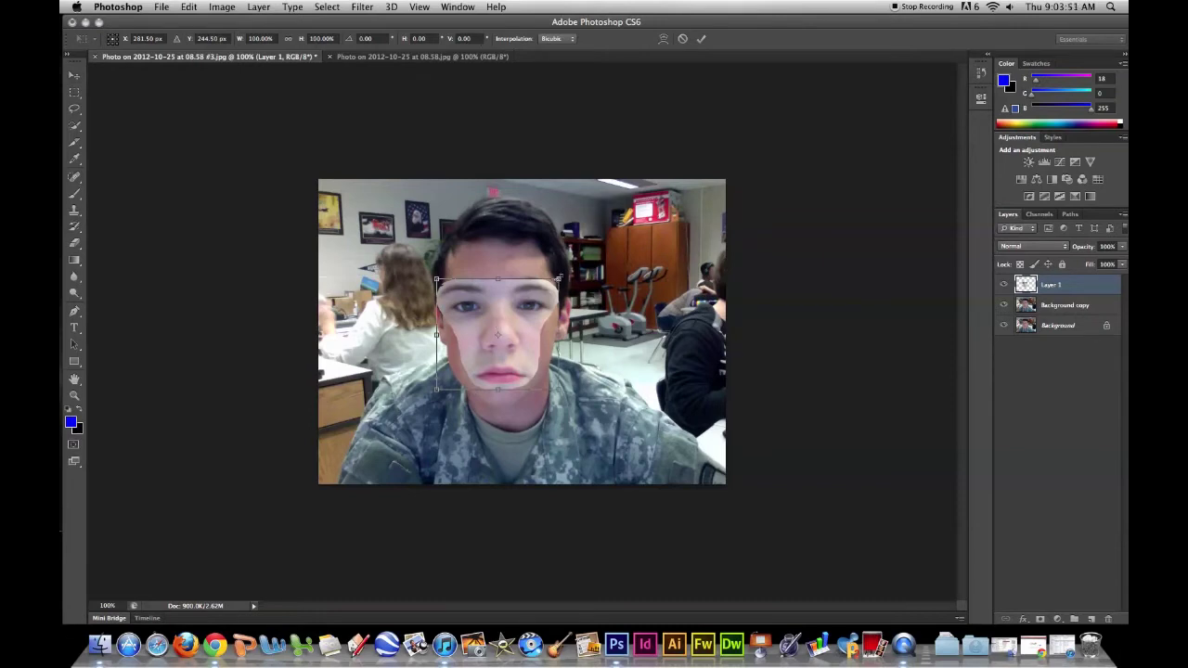
pyautogui.moveTo(560, 278); pyautogui.dragTo(537, 291)
pyautogui.moveTo(509, 318)
pyautogui.mouseDown()
pyautogui.moveTo(555, 275)
pyautogui.moveTo(528, 312)
pyautogui.mouseUp()
# Step: Align the face at 52% opacity, restore 100%, and apply the roughly 91%×97% transform
pyautogui.click(1122, 246)
pyautogui.moveTo(1116, 258); pyautogui.dragTo(1092, 265)
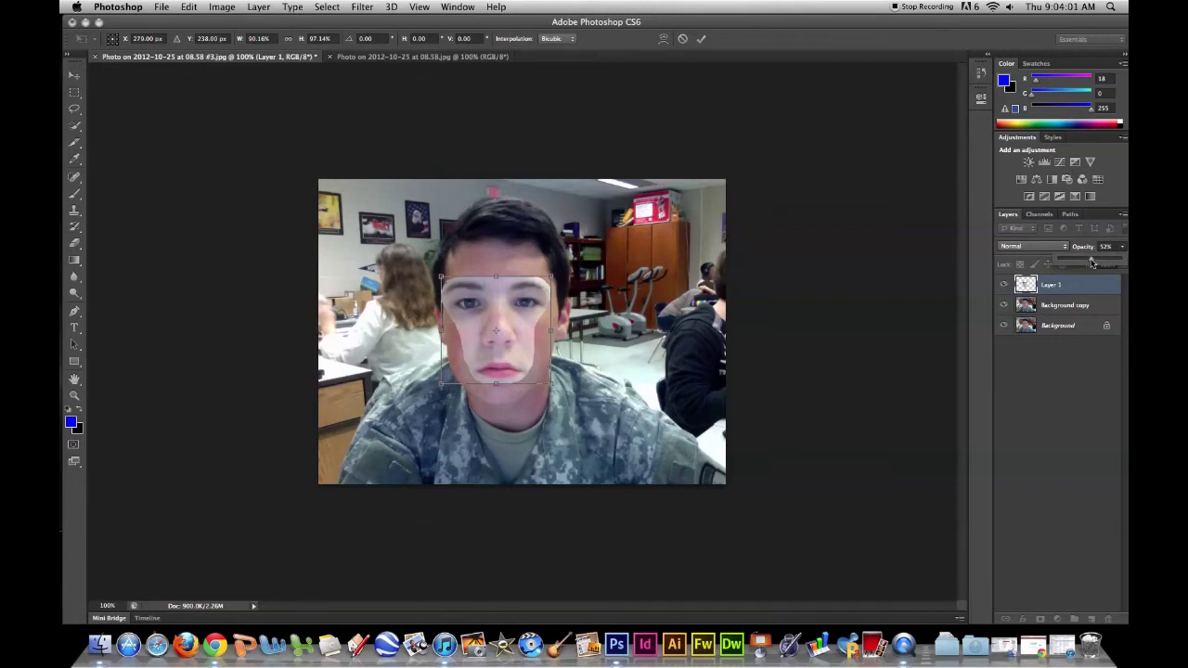
pyautogui.moveTo(1092, 264); pyautogui.dragTo(1091, 265)
pyautogui.moveTo(481, 307); pyautogui.dragTo(479, 302)
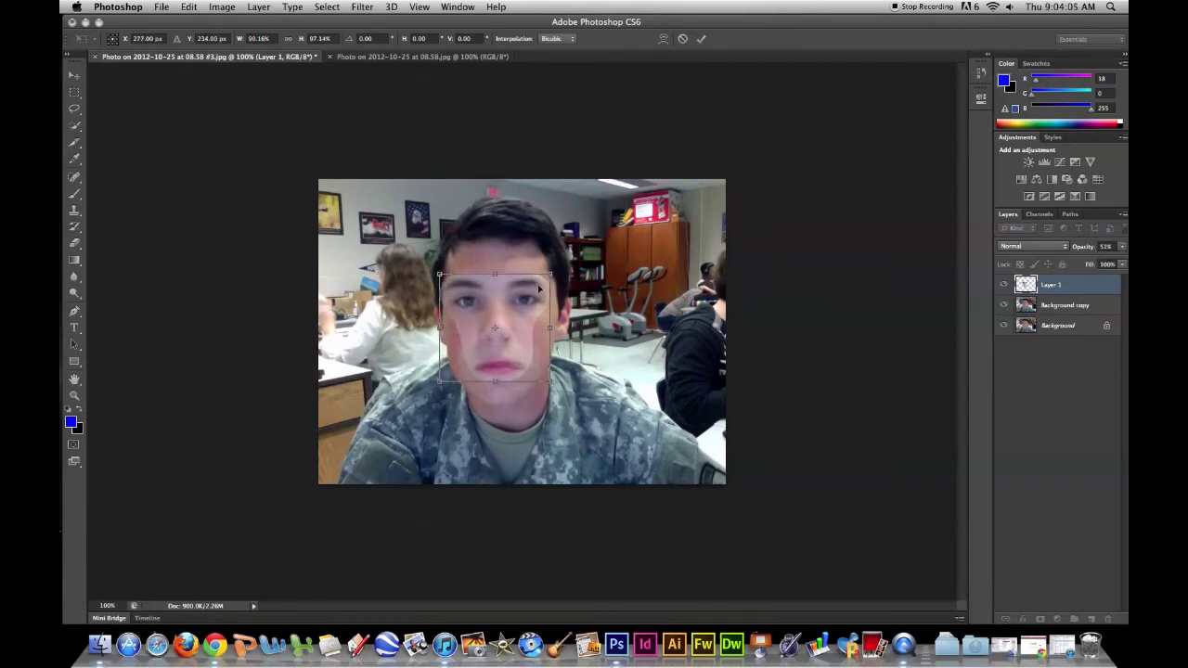
pyautogui.moveTo(551, 274); pyautogui.dragTo(553, 274)
pyautogui.moveTo(533, 317); pyautogui.dragTo(530, 311)
pyautogui.click(1120, 247)
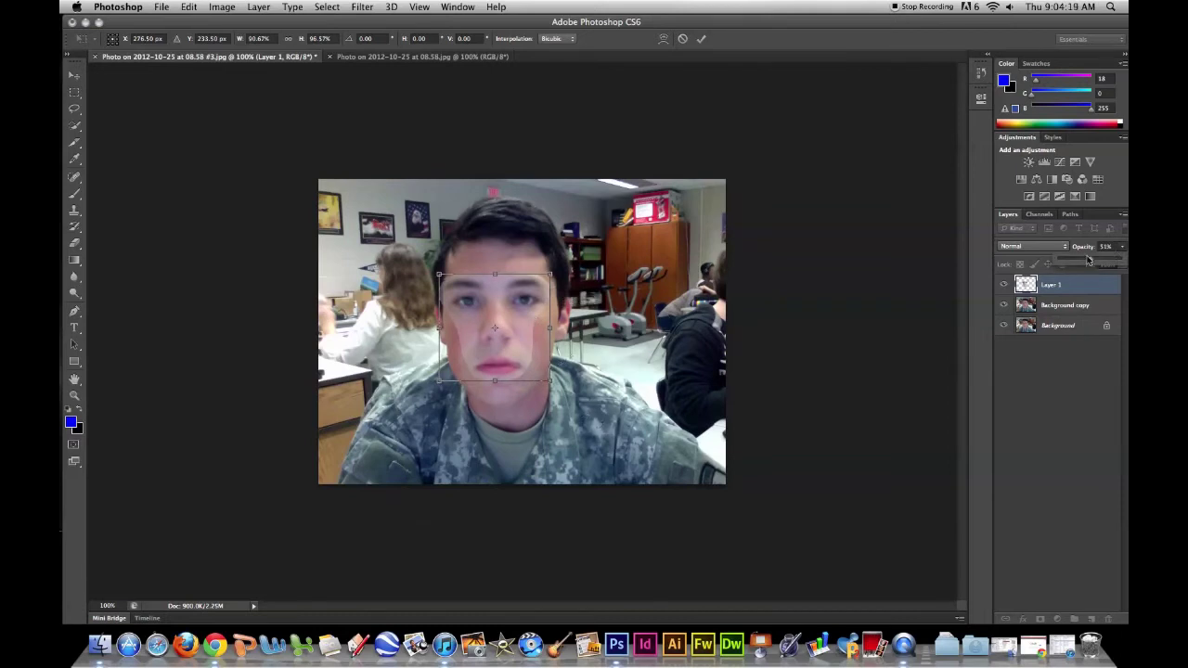
pyautogui.moveTo(1088, 260); pyautogui.dragTo(1122, 260)
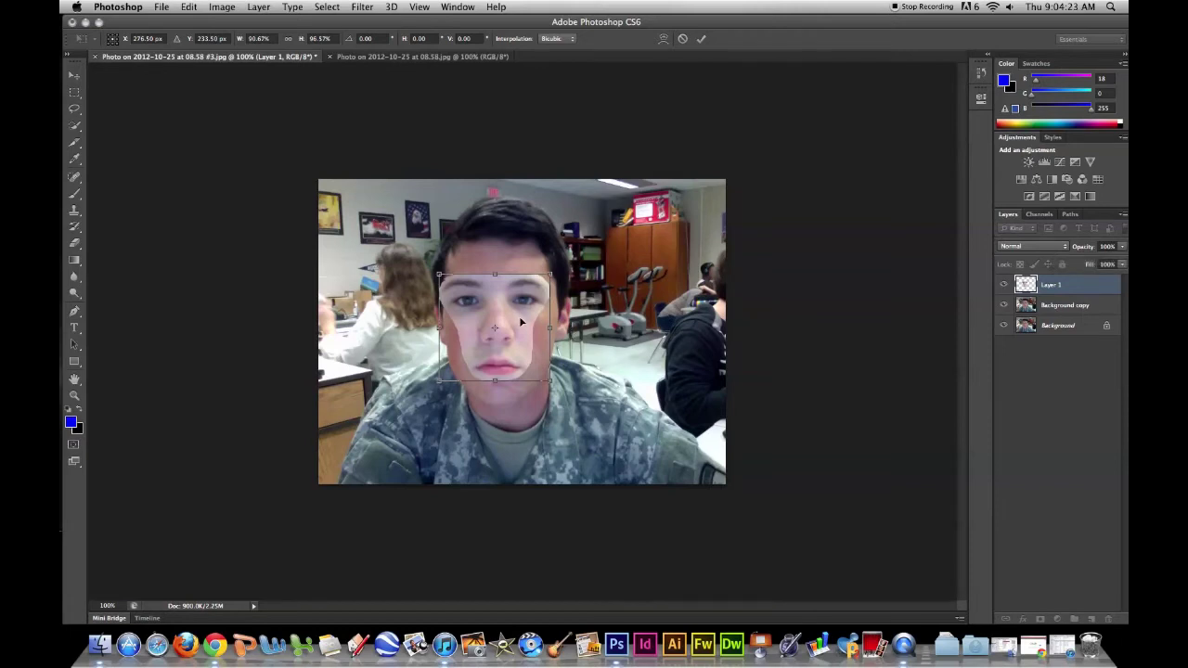
pyautogui.press('Return')
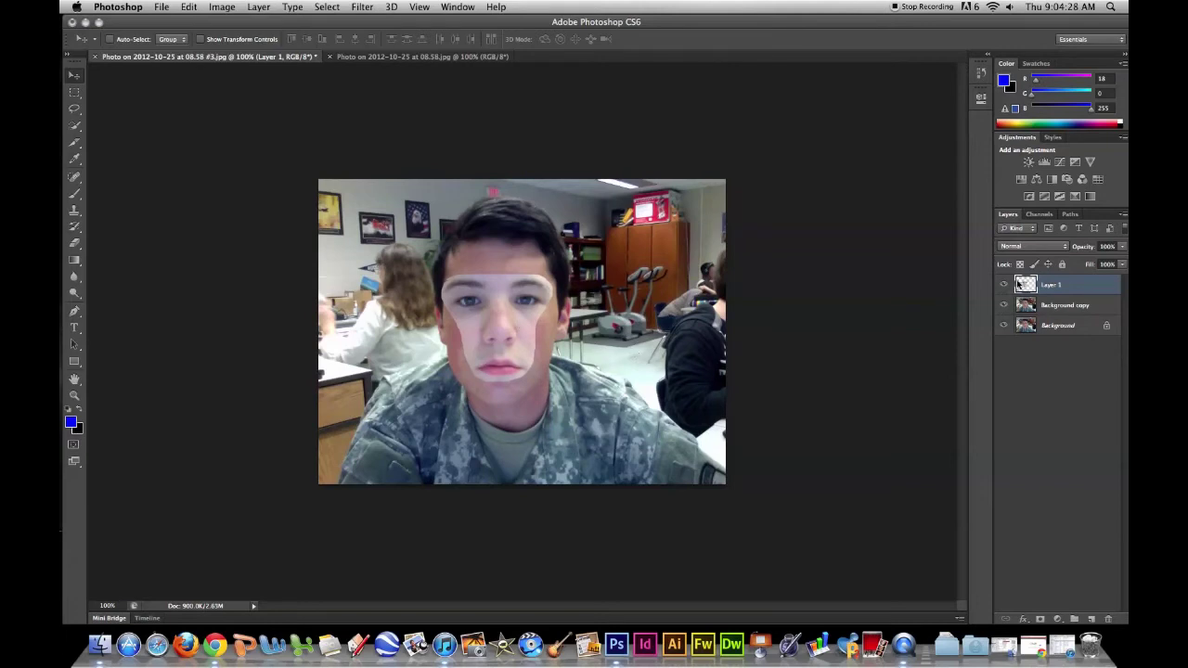
# Step: Select Layer 1's pixels, then invert the selection and invert it back to the face
pyautogui.rightClick(1018, 284)
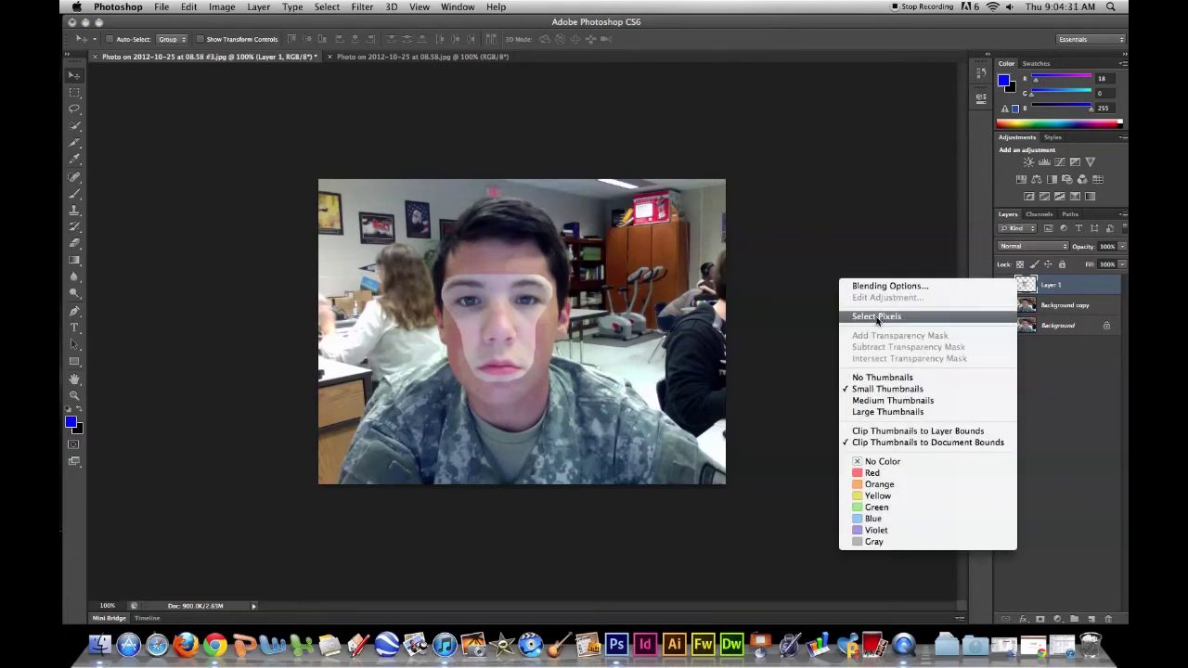
pyautogui.click(877, 316)
pyautogui.click(362, 6)
pyautogui.moveTo(339, 7)
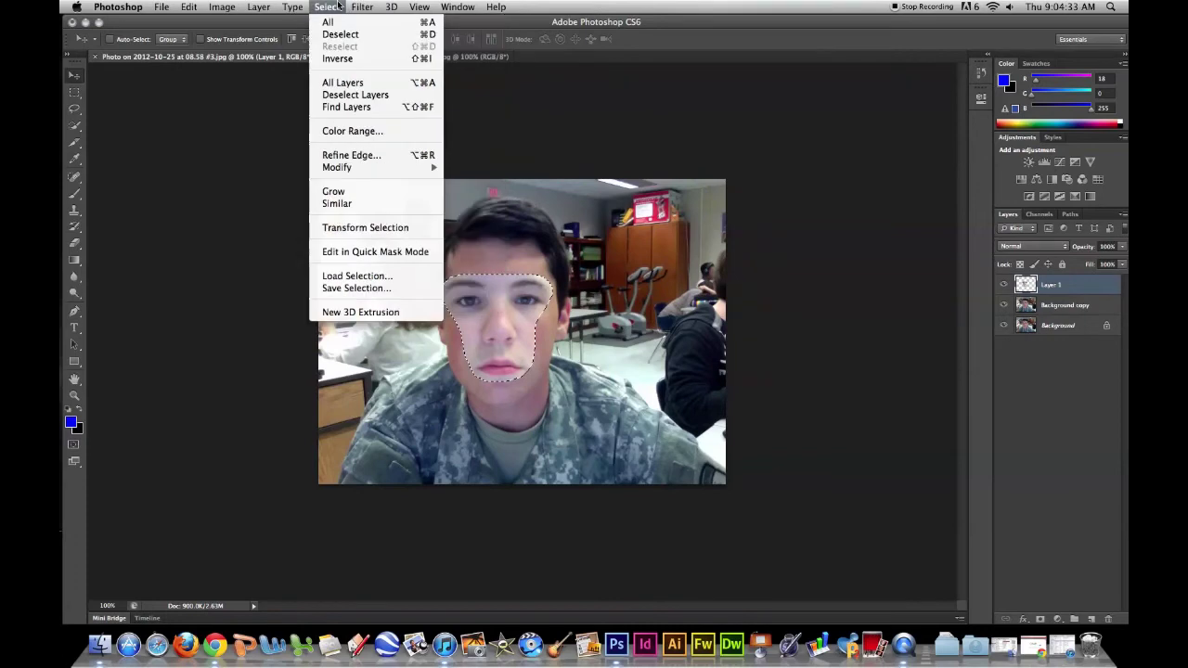
pyautogui.click(340, 59)
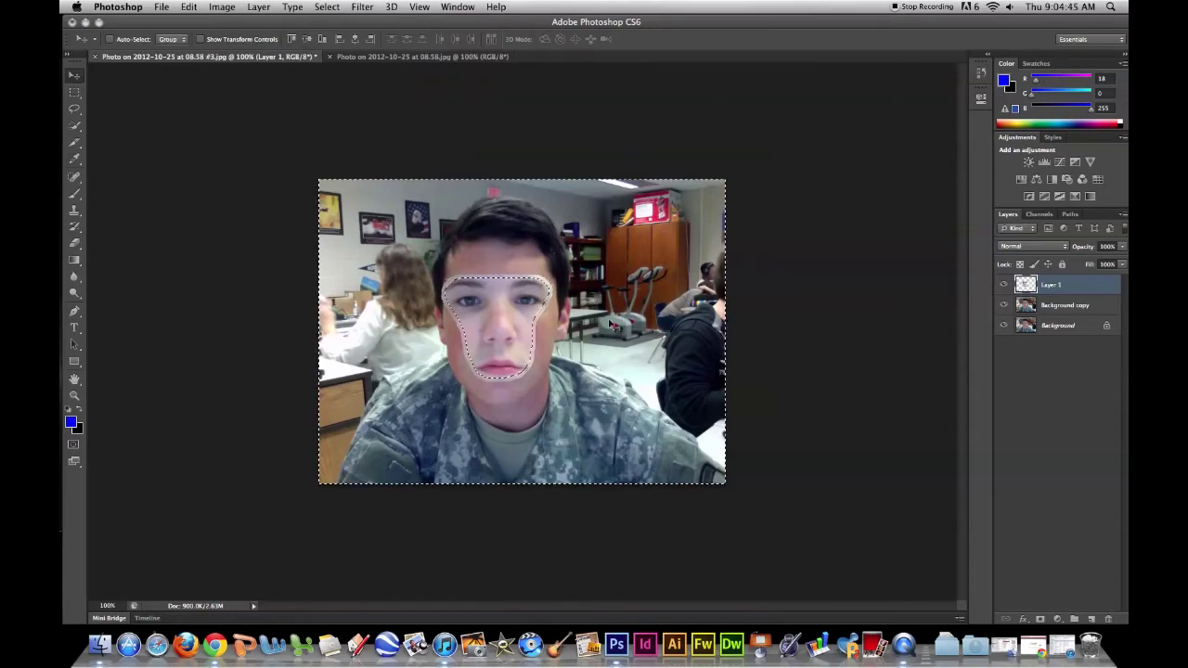
pyautogui.click(327, 7)
pyautogui.click(352, 59)
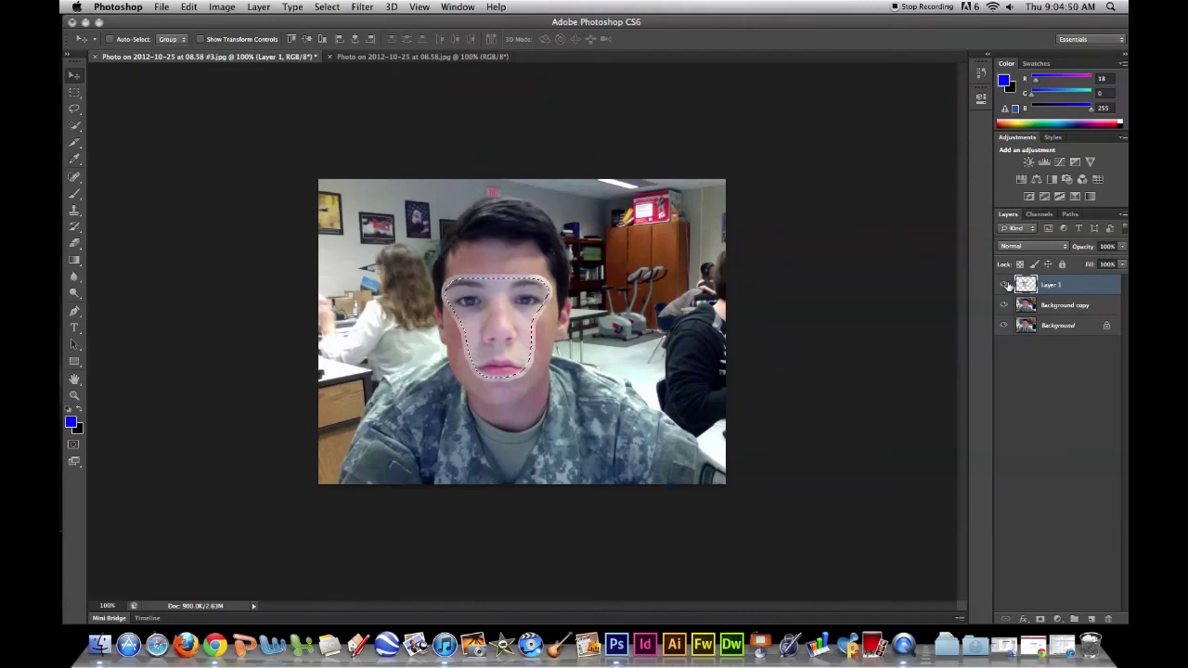
# Step: Hide Layer 1, delete and restore the face area on Background copy, then select both layers
pyautogui.click(1005, 285)
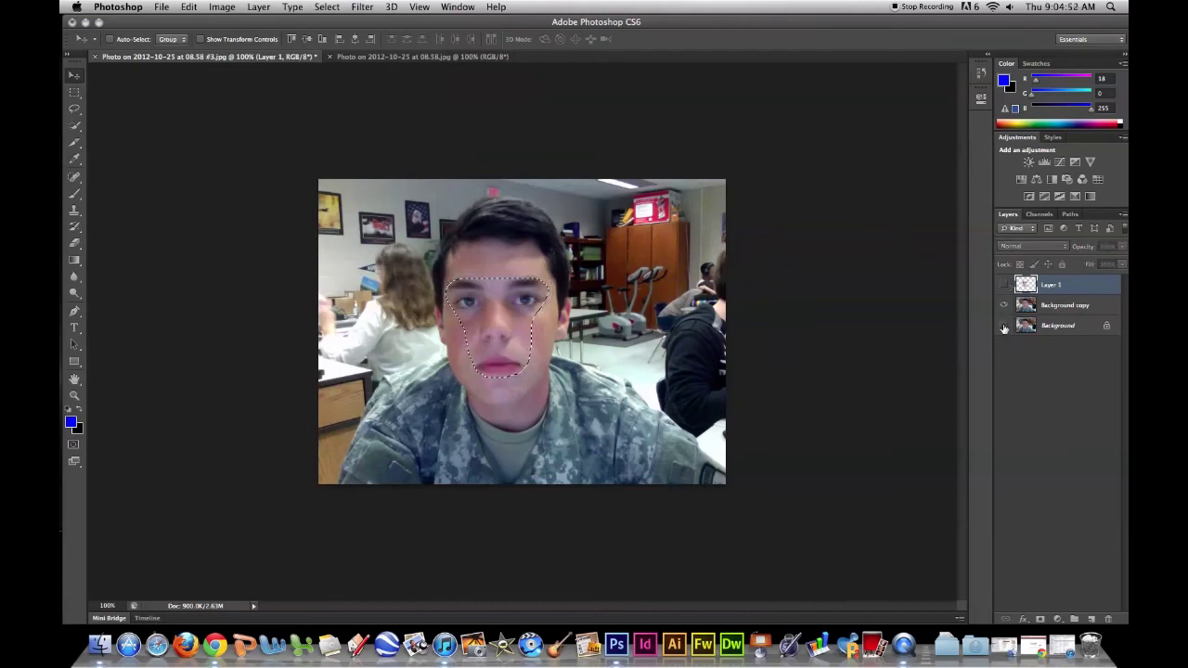
pyautogui.click(1047, 307)
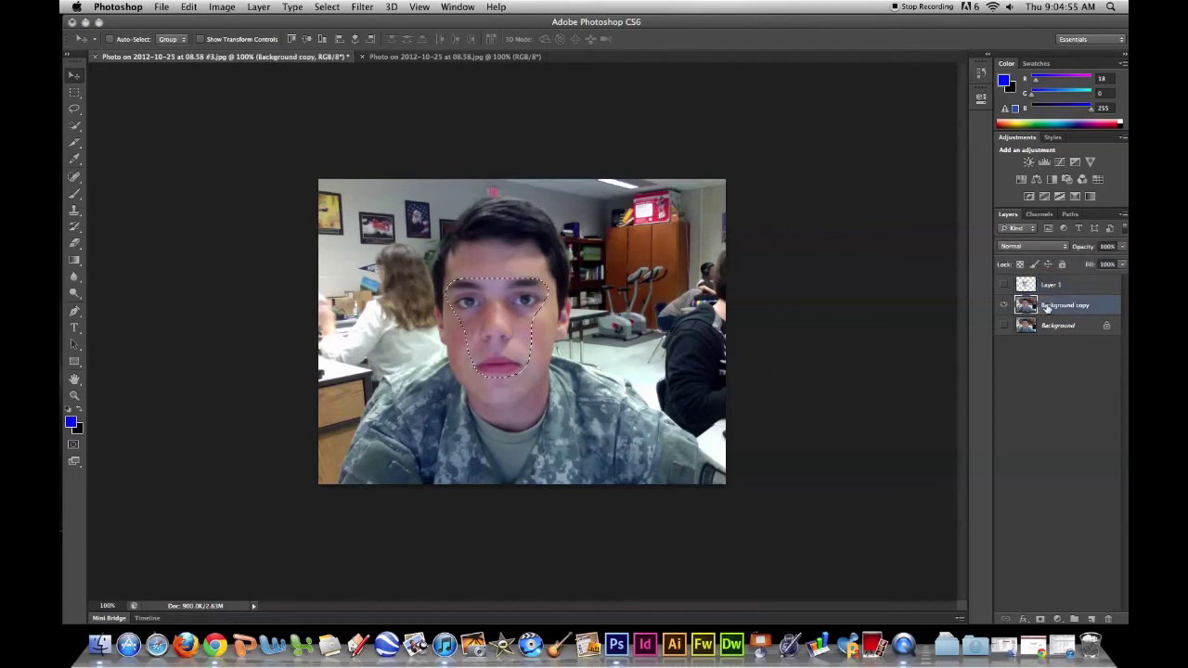
pyautogui.press('Delete')
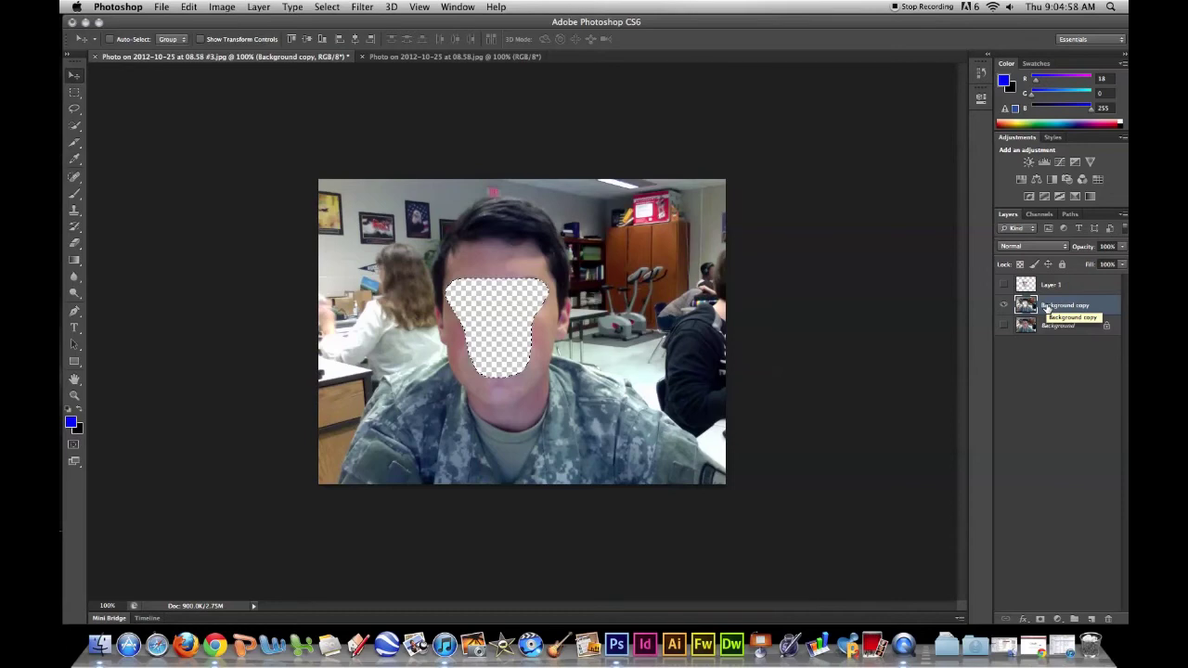
pyautogui.hotkey('ctrl', 'z')
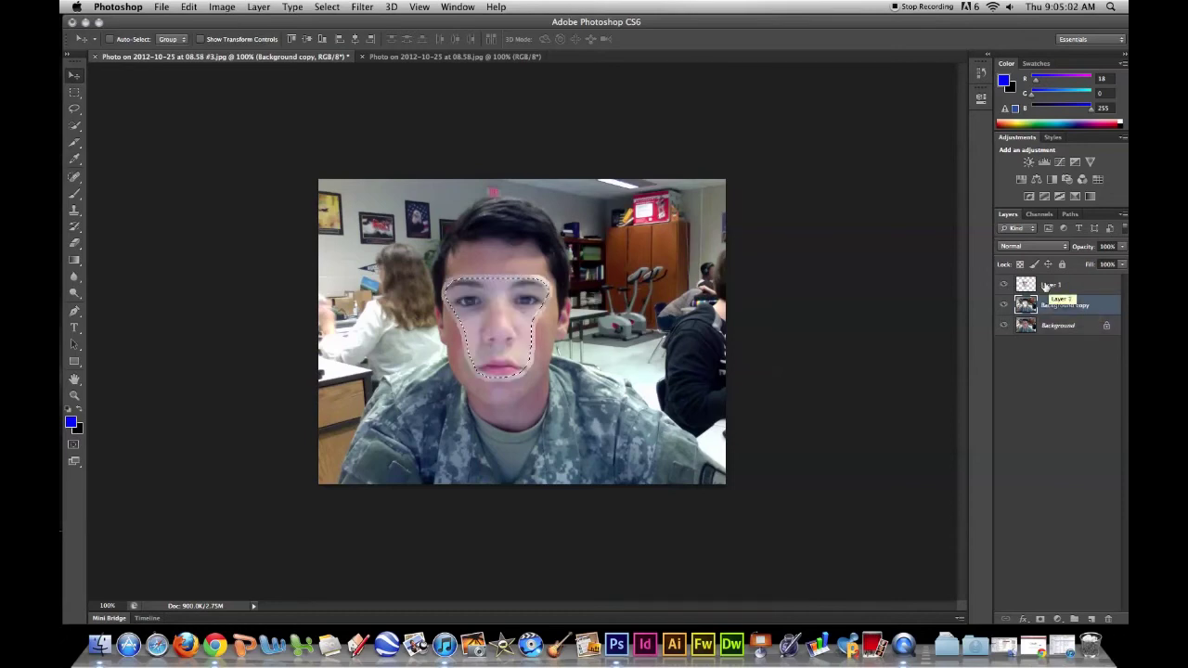
pyautogui.keyDown('shift'); pyautogui.click(1046, 286); pyautogui.keyUp('shift')
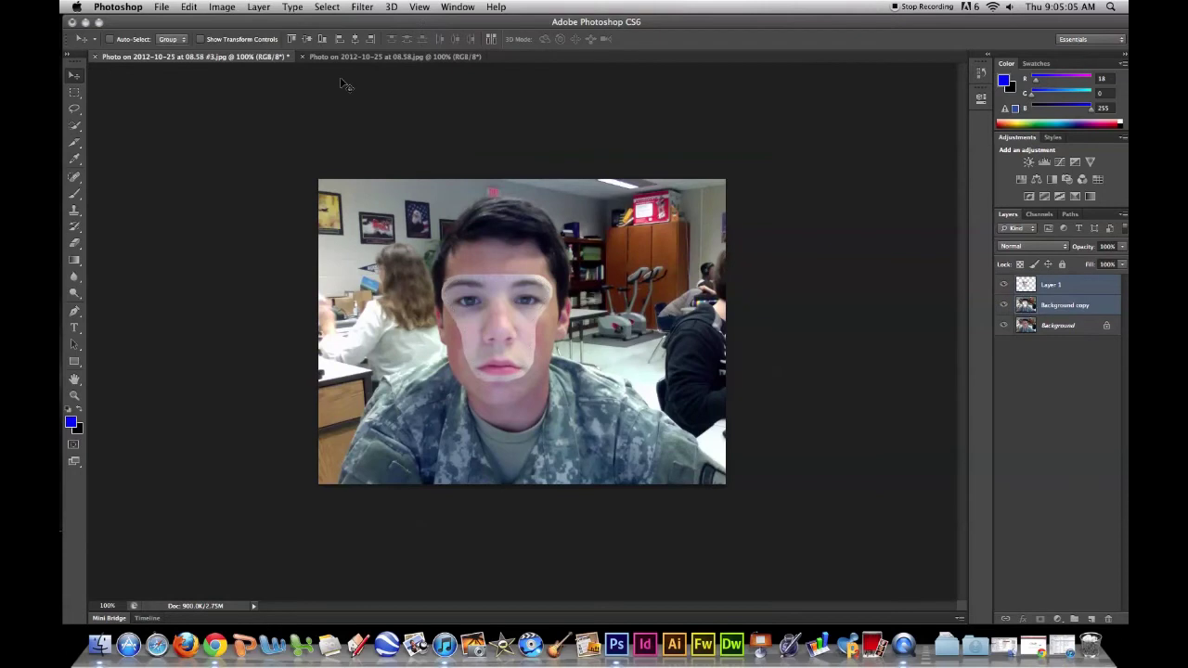
# Step: Auto-Blend Layer 1 and Background copy into masked layers, then deselect the face
pyautogui.click(218, 7)
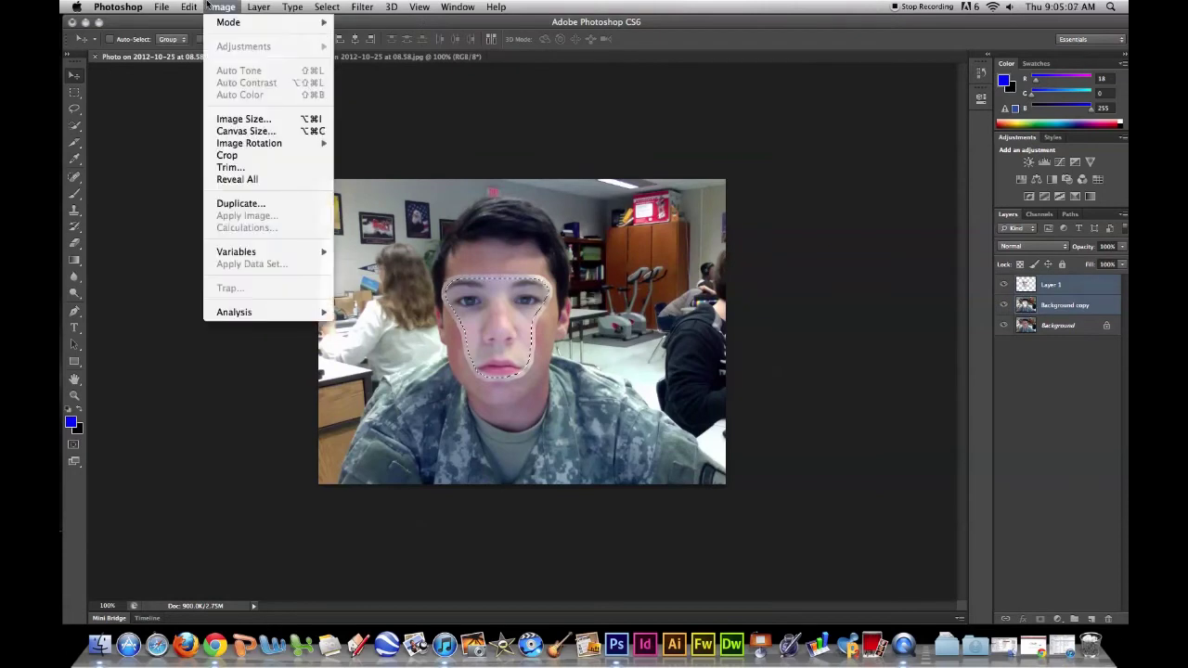
pyautogui.moveTo(189, 6)
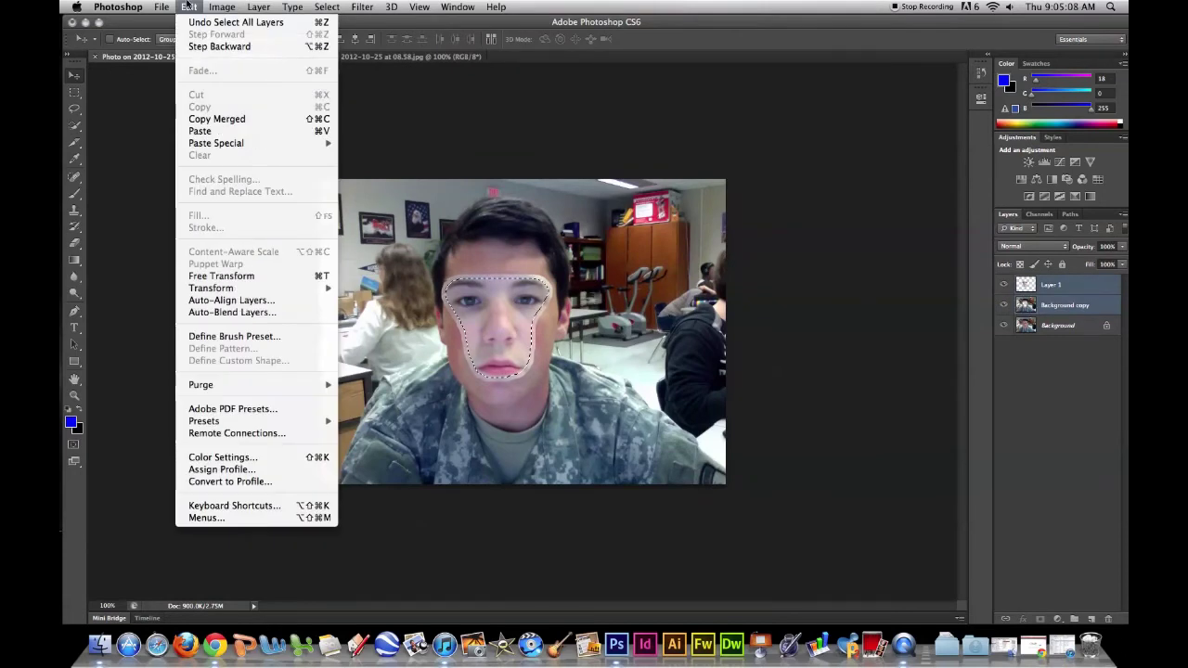
pyautogui.click(224, 319)
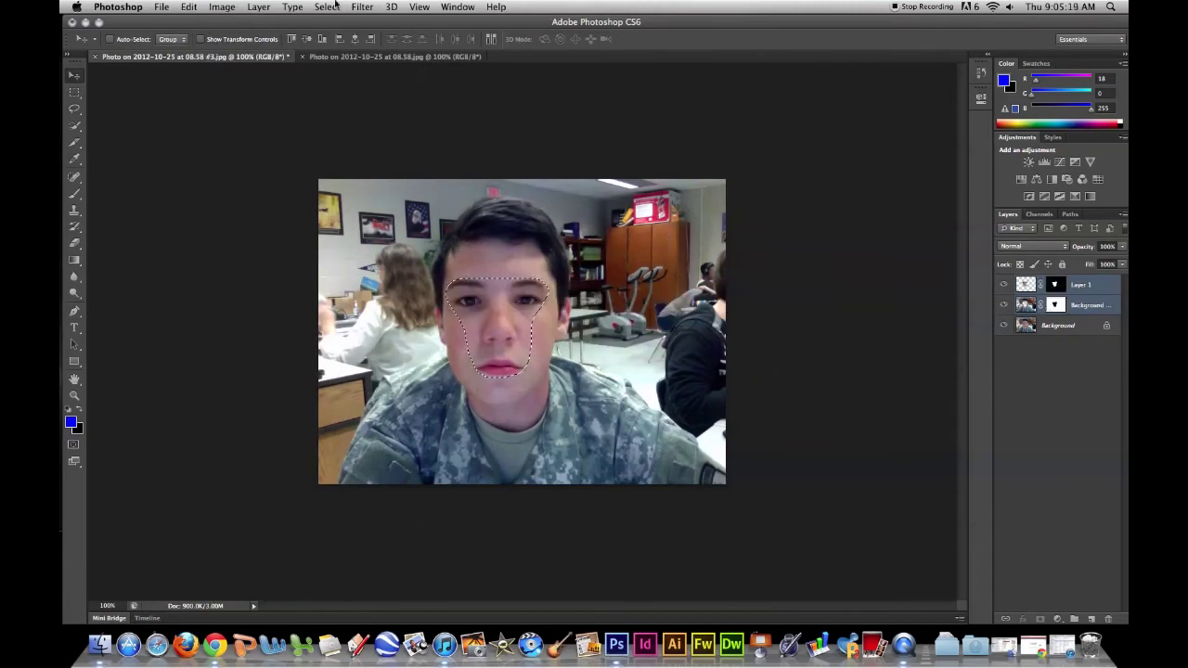
pyautogui.press('super+d')
pyautogui.click(163, 5)
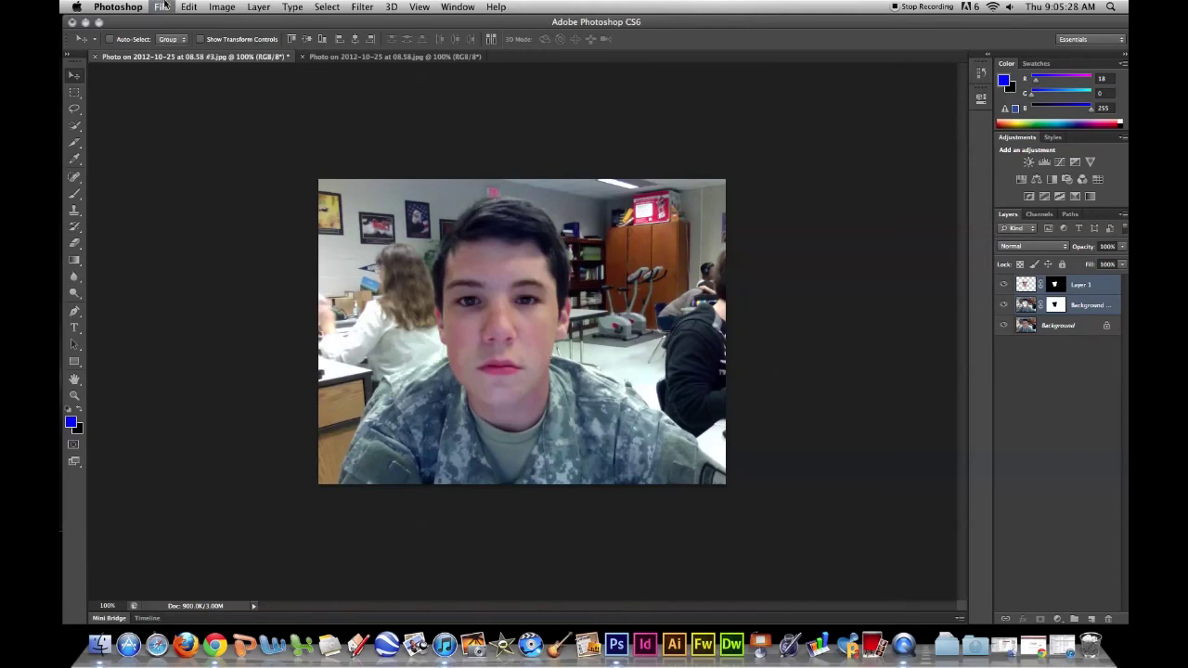